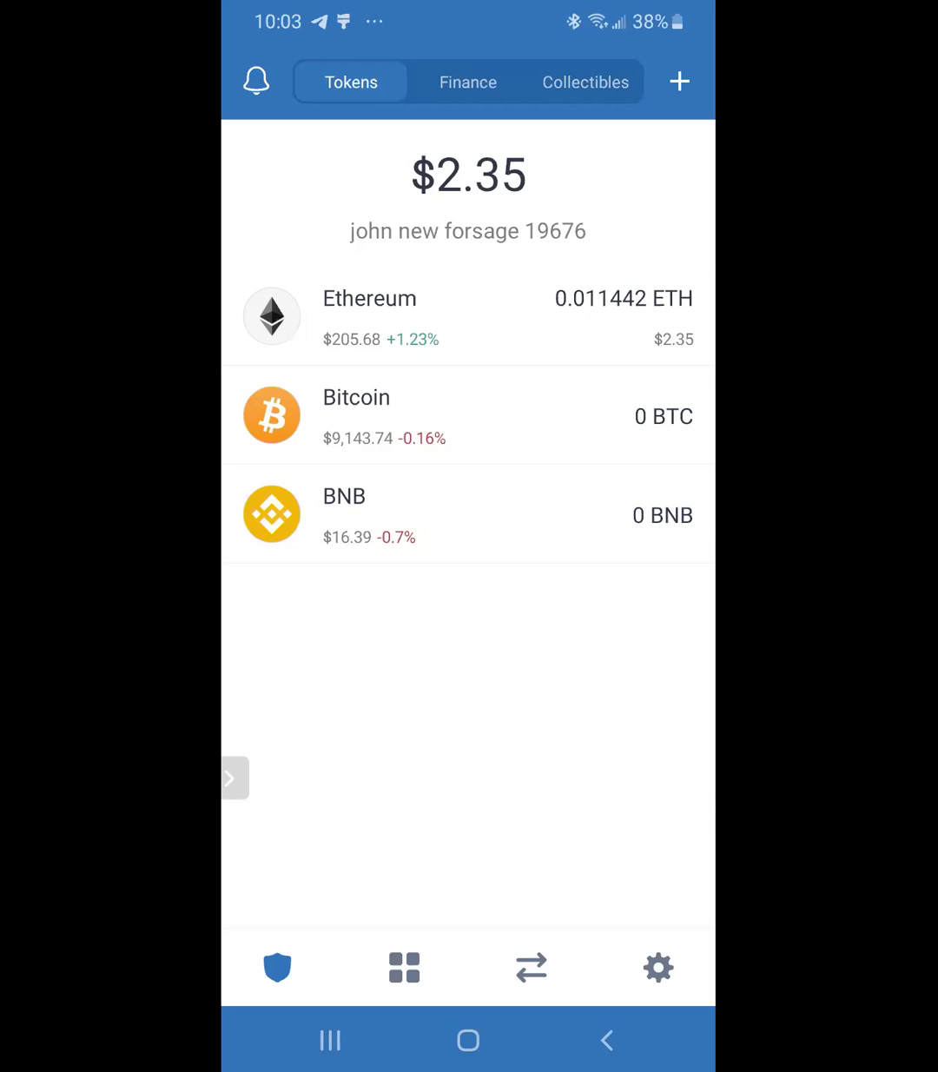
Close Trust Wallet to the home screen, relaunch it, and go to the Settings gear tab
{"action": "left_click", "coordinate": [606, 1039]}
{"action": "left_click", "coordinate": [606, 1039]}
{"action": "left_click", "coordinate": [658, 967]}
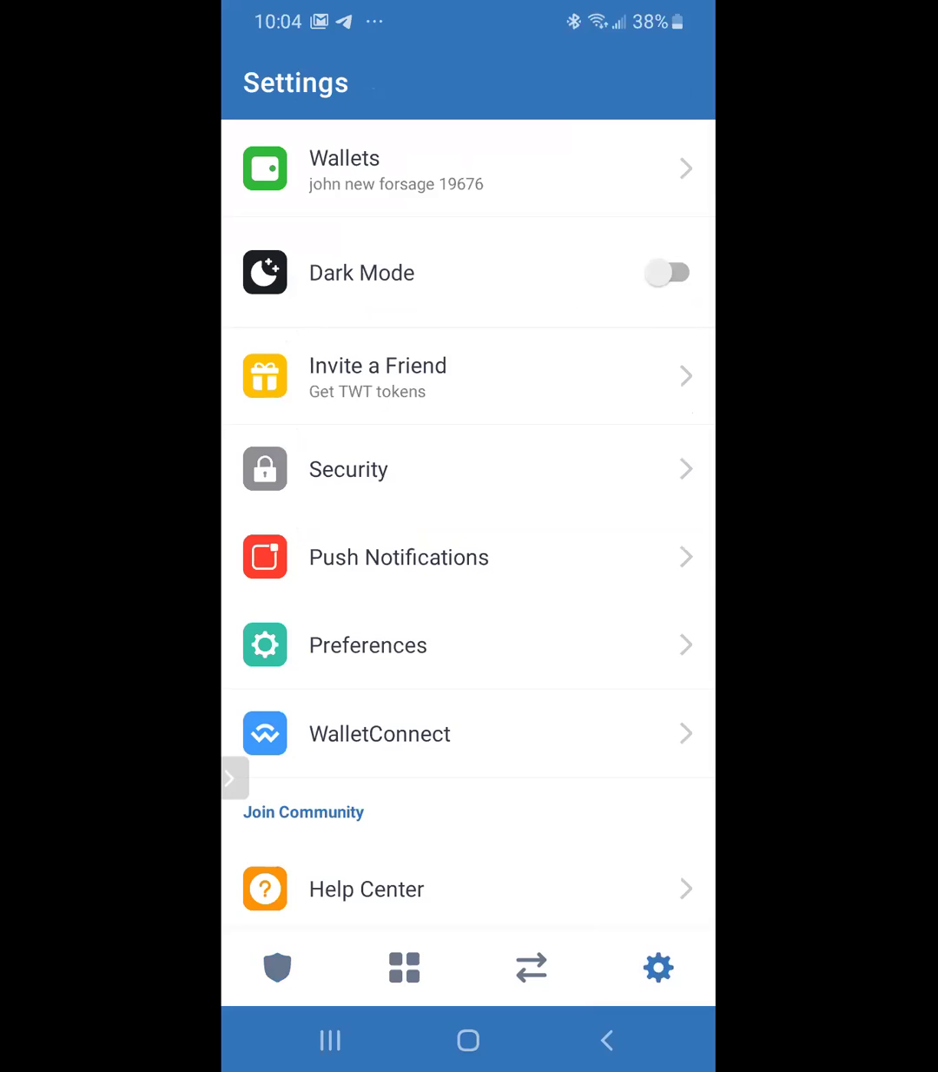
Show the Wallets list with the phone's multi-coin and Ethereum wallets
{"action": "left_click", "coordinate": [468, 168]}
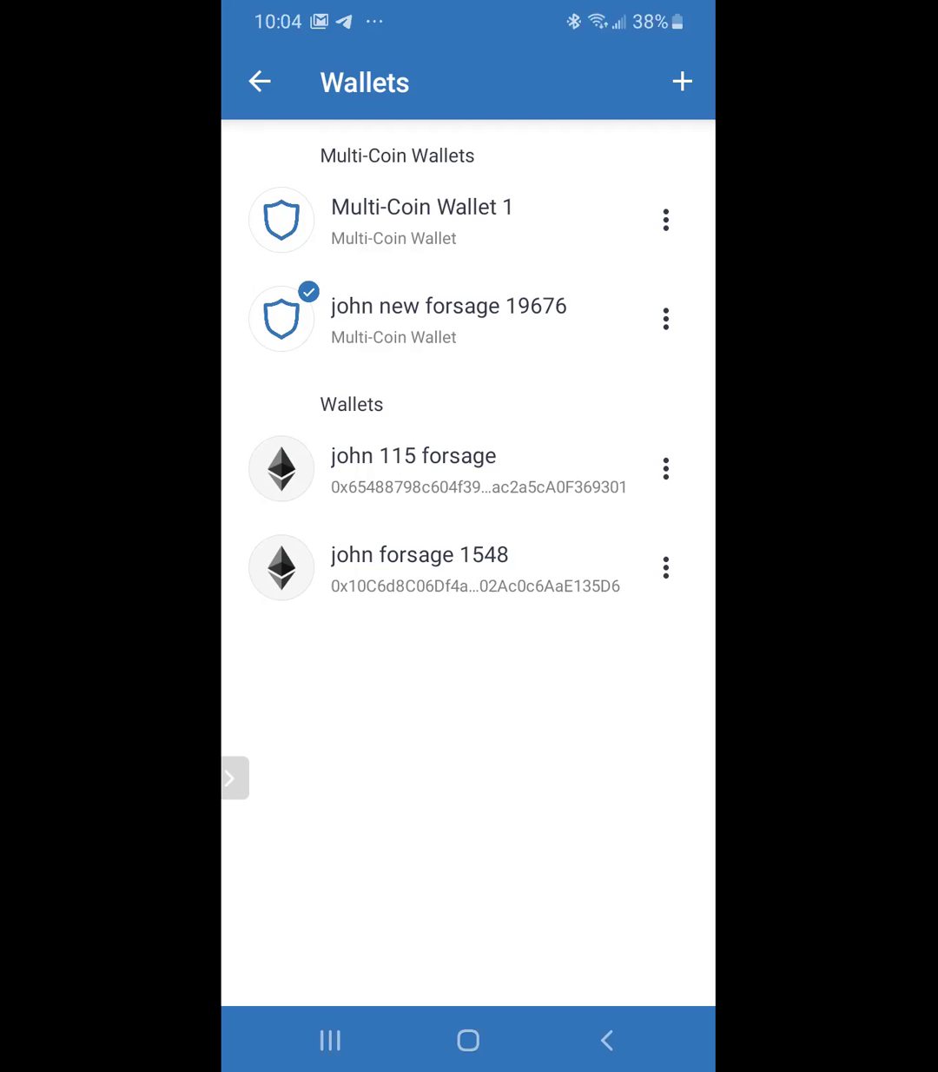
{"action": "left_click", "coordinate": [665, 319]}
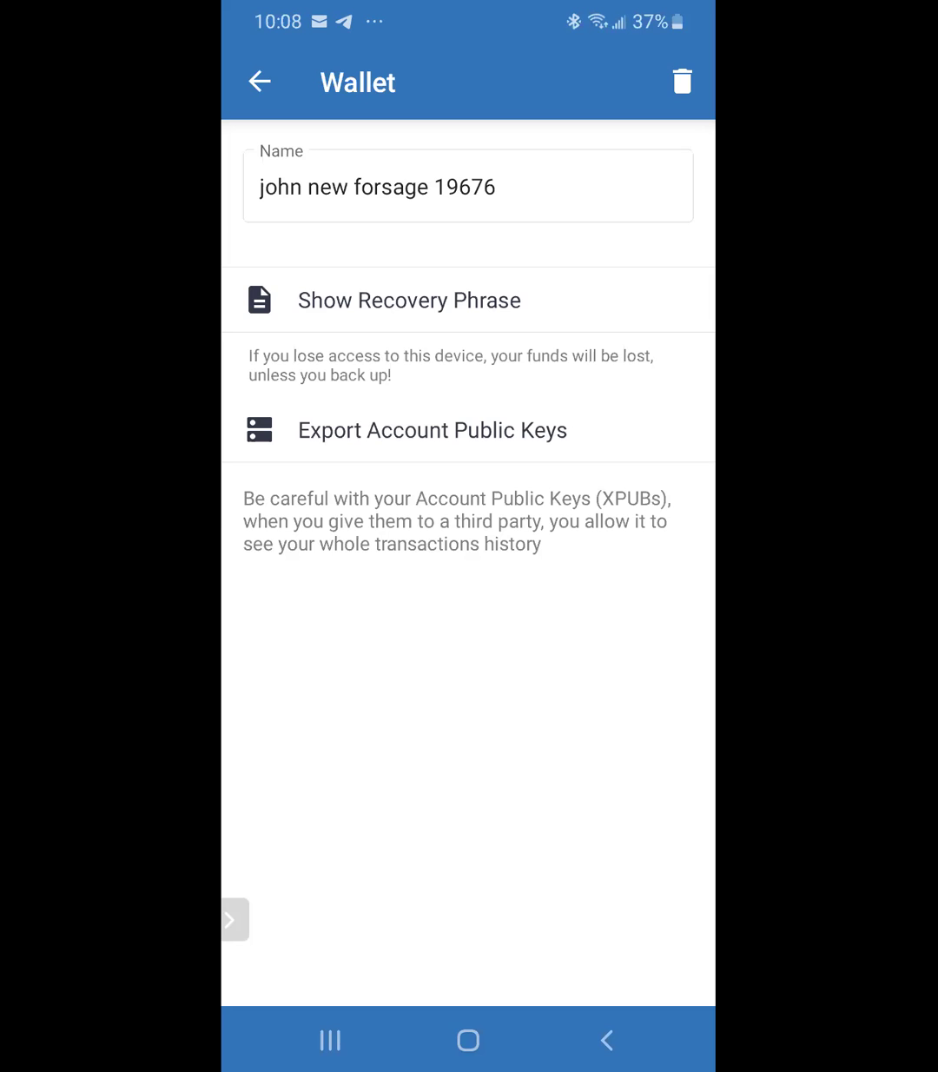
{"action": "left_click", "coordinate": [259, 81]}
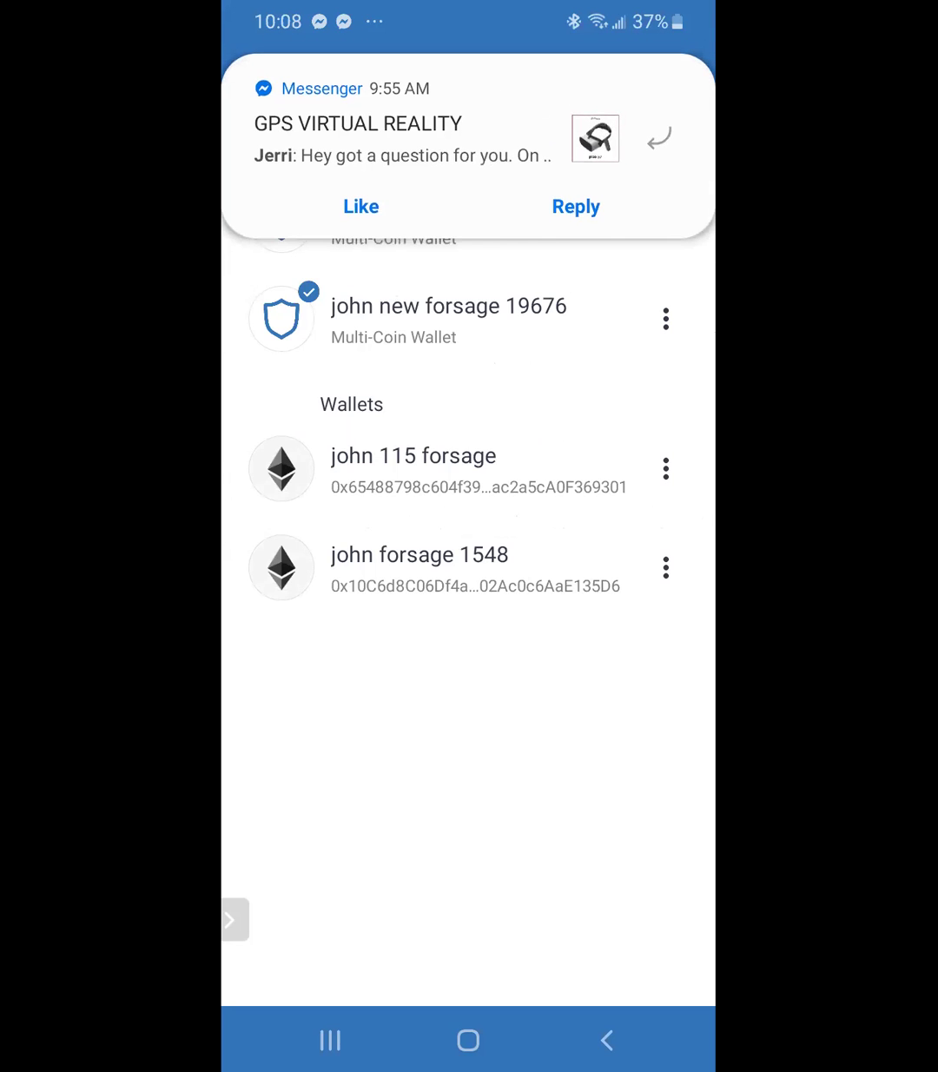
{"action": "left_click_drag", "start_coordinate": [576, 207], "coordinate": [576, 52]}
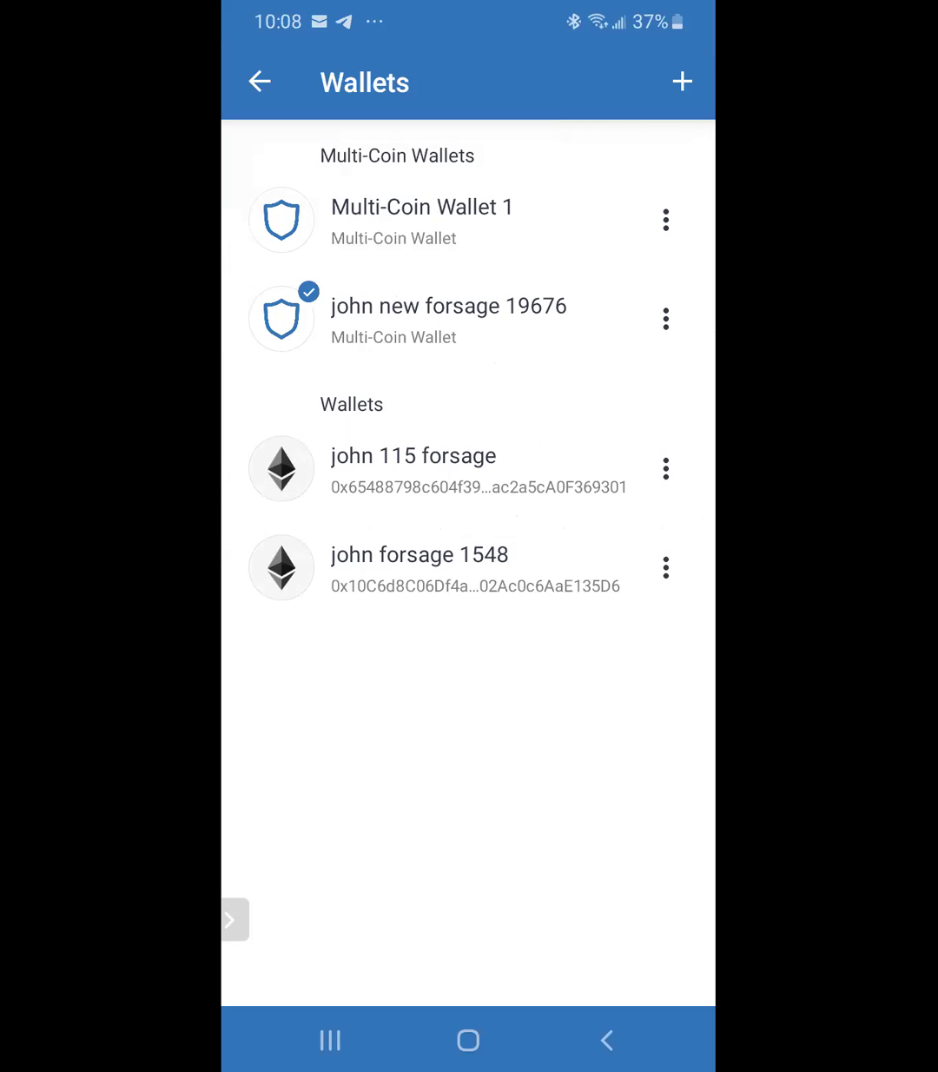
Return from Settings to the token balances showing $12.63 in Ethereum
{"action": "left_click", "coordinate": [260, 81]}
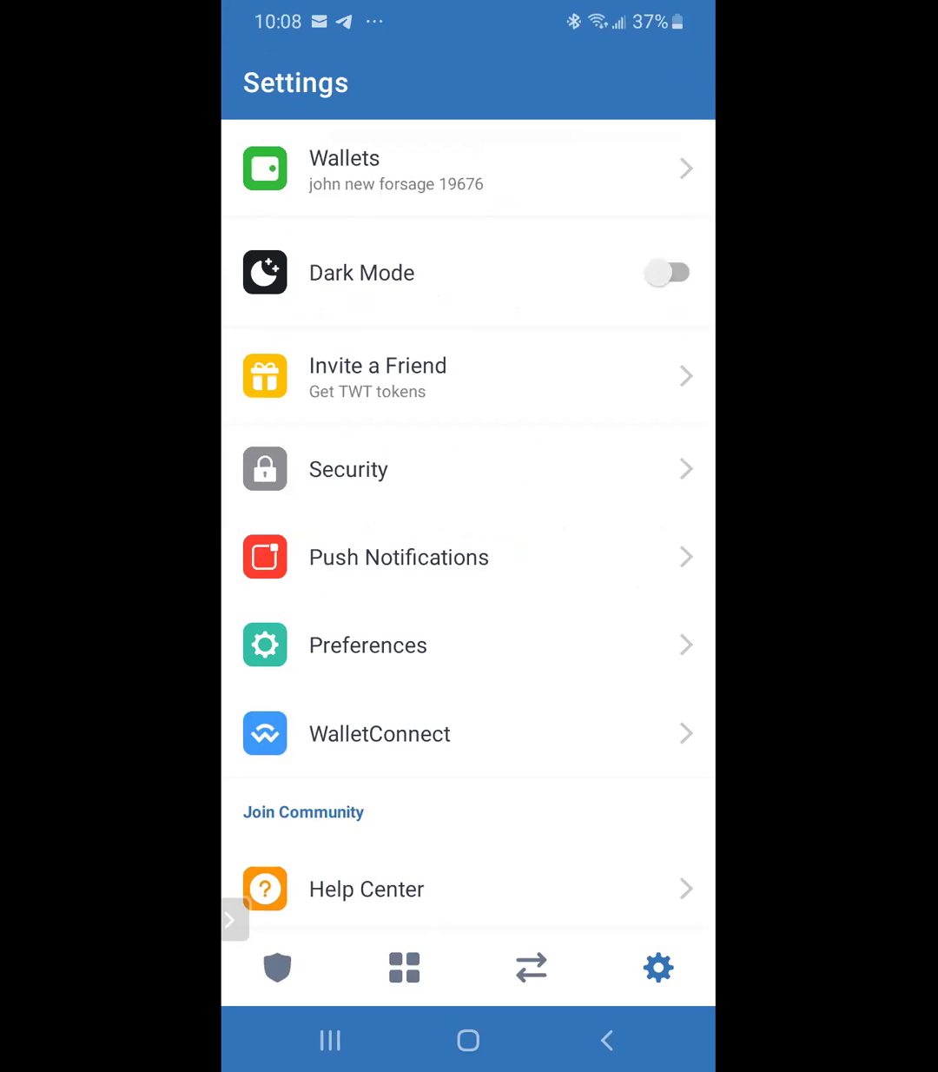
{"action": "left_click", "coordinate": [277, 967]}
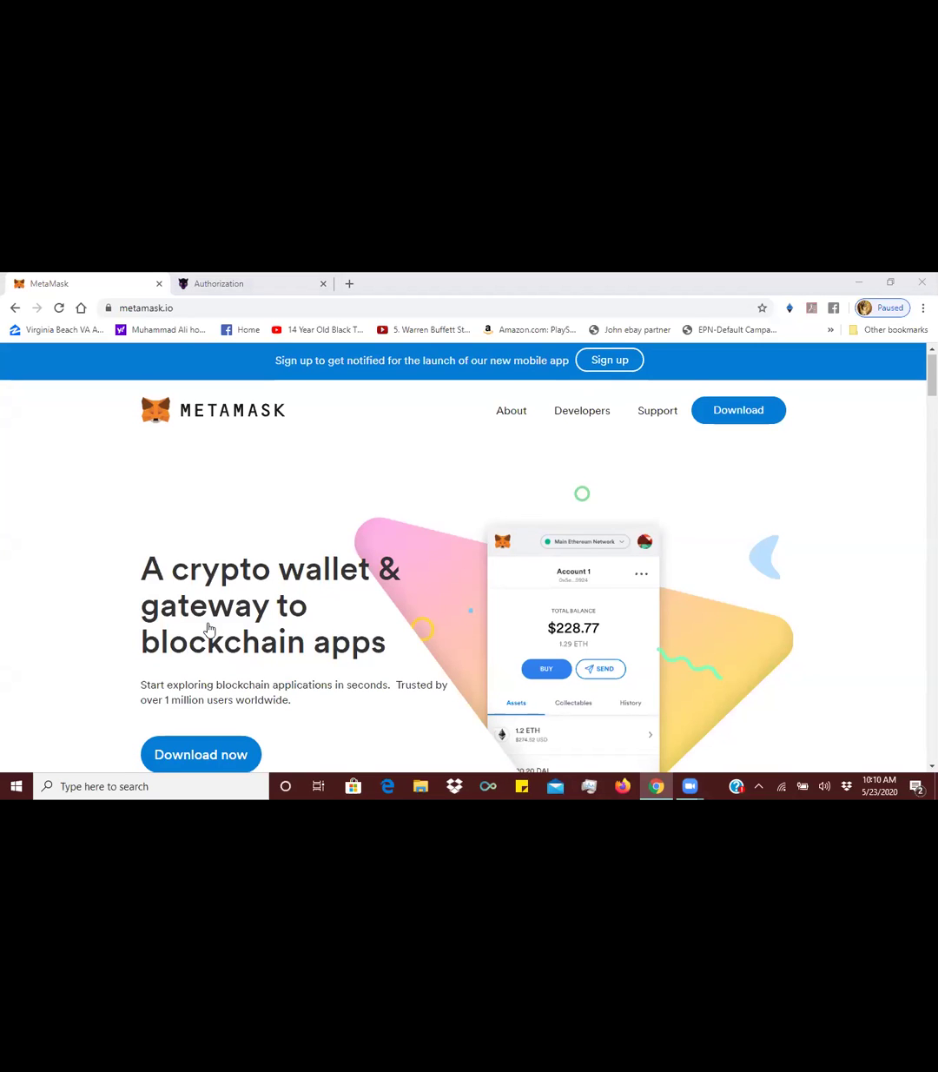
{"action": "scroll", "coordinate": [289, 401], "scroll_direction": "down", "scroll_amount": 2}
{"action": "scroll", "coordinate": [121, 297], "scroll_direction": "up", "scroll_amount": 2}
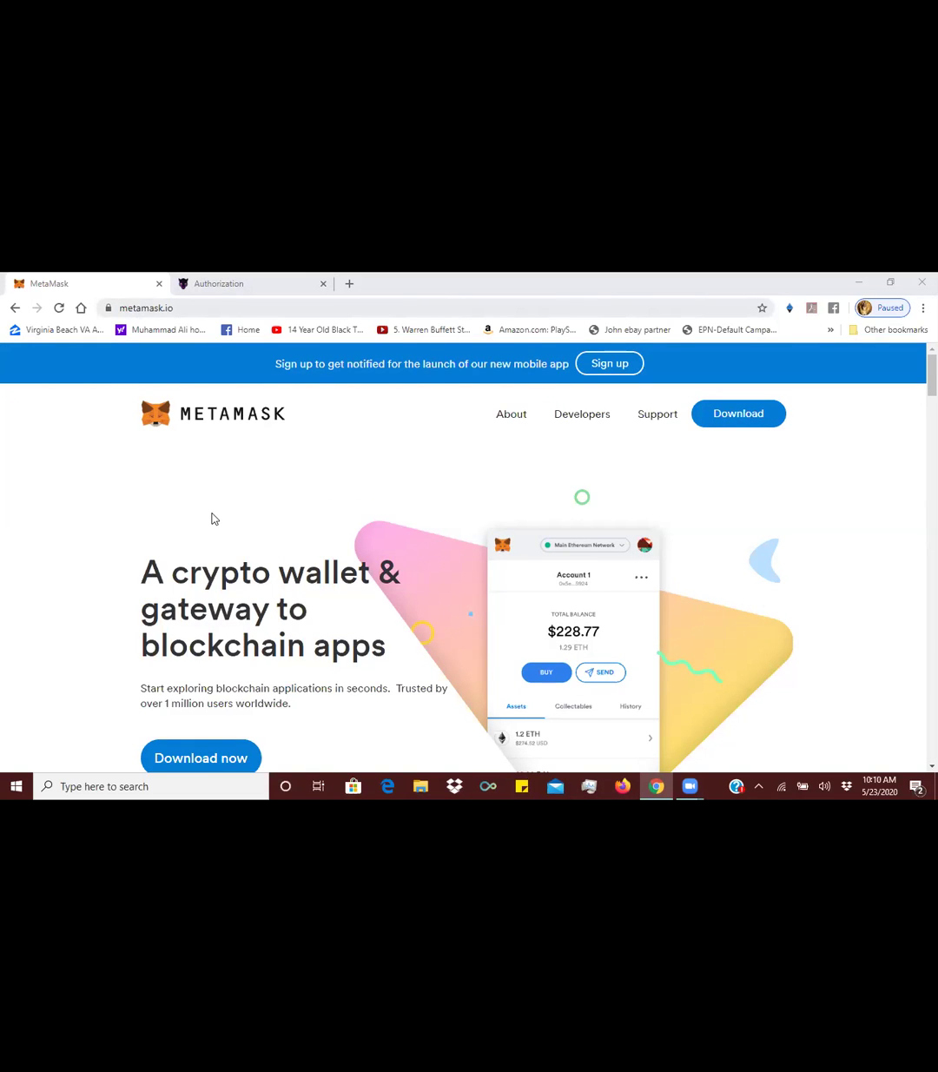
{"action": "scroll", "coordinate": [213, 519], "scroll_direction": "down", "scroll_amount": 1}
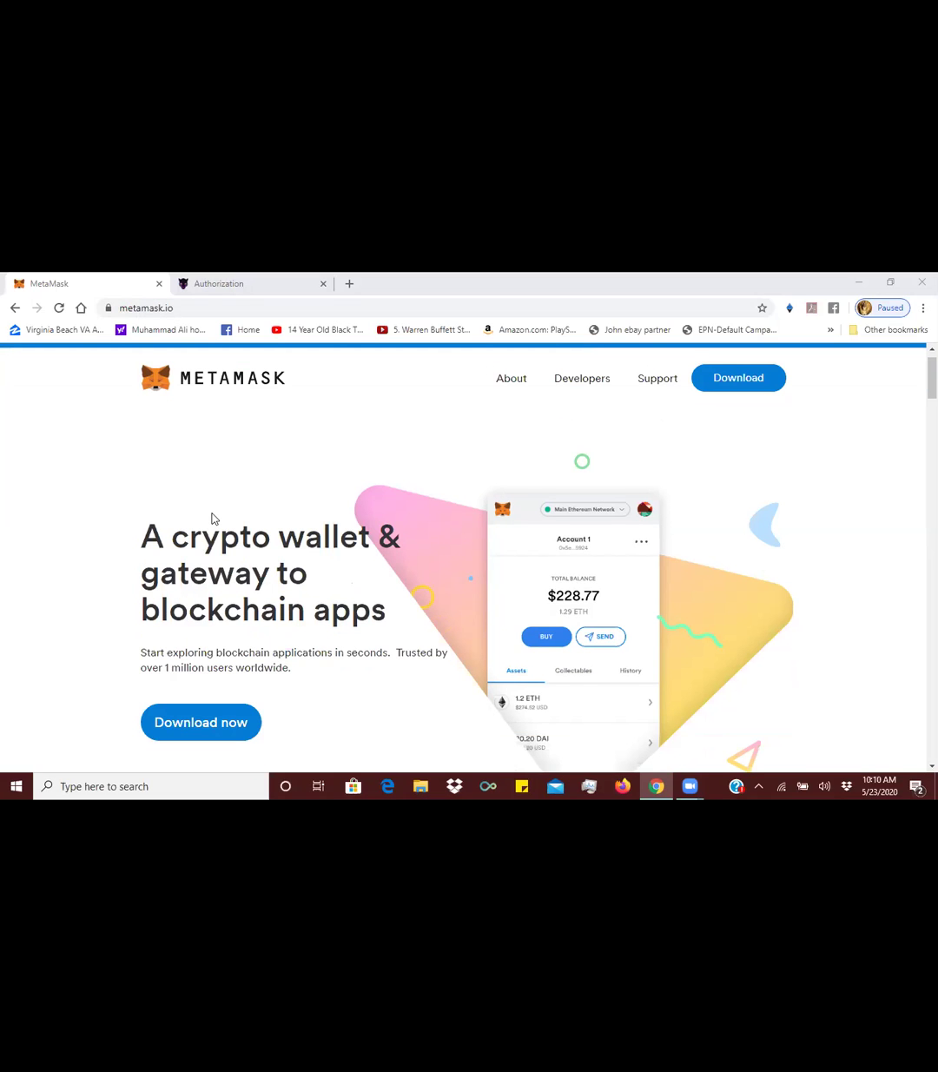
{"action": "scroll", "coordinate": [204, 608], "scroll_direction": "down", "scroll_amount": 2}
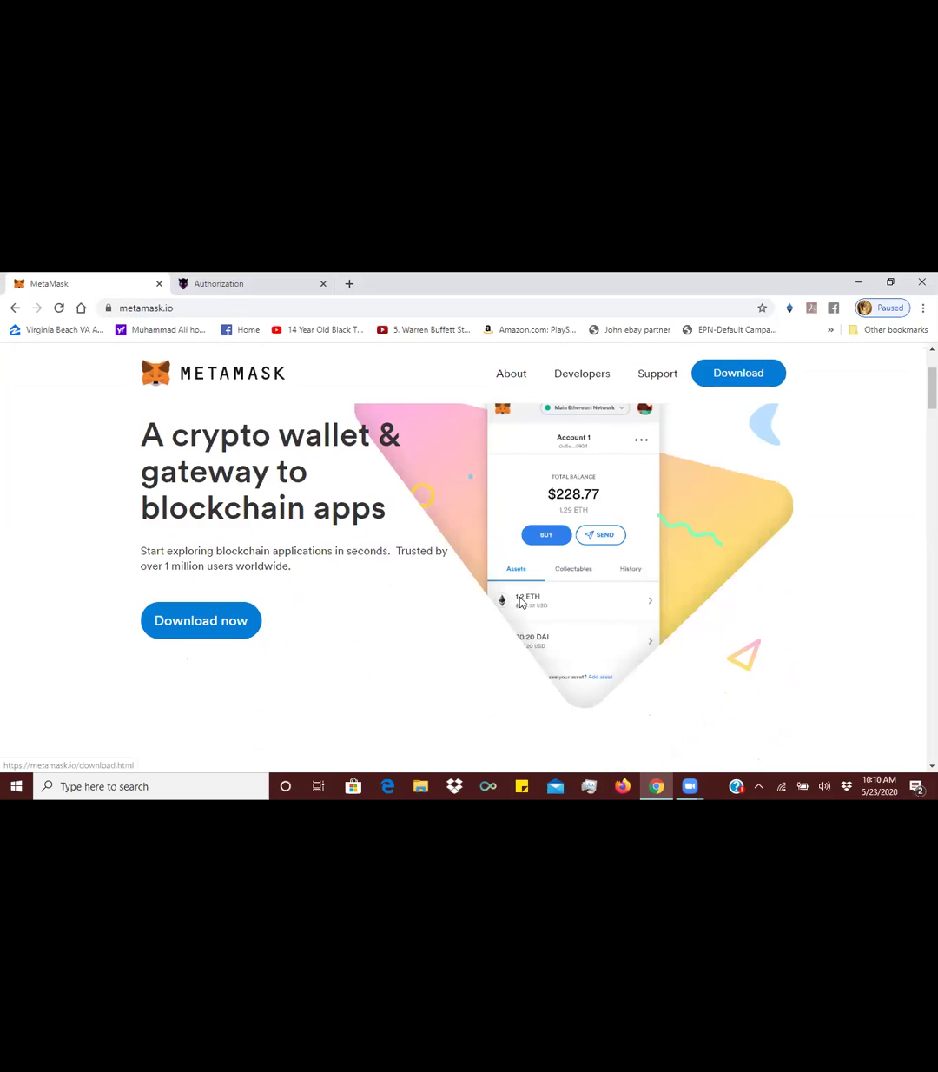
Go from metamask.io's download page to the Chrome Web Store MetaMask listing
{"action": "left_click", "coordinate": [520, 601]}
{"action": "scroll", "coordinate": [451, 561], "scroll_direction": "down", "scroll_amount": 3}
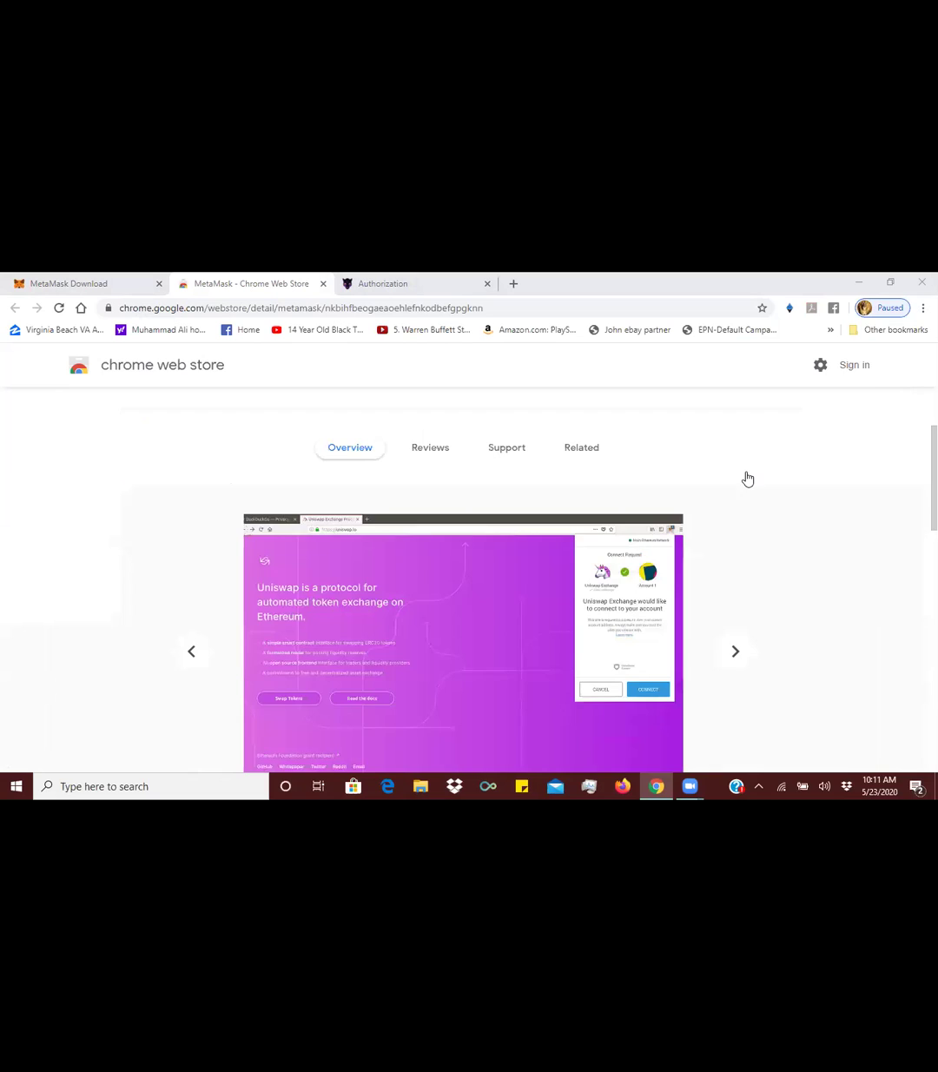
{"action": "scroll", "coordinate": [747, 478], "scroll_direction": "up", "scroll_amount": 3}
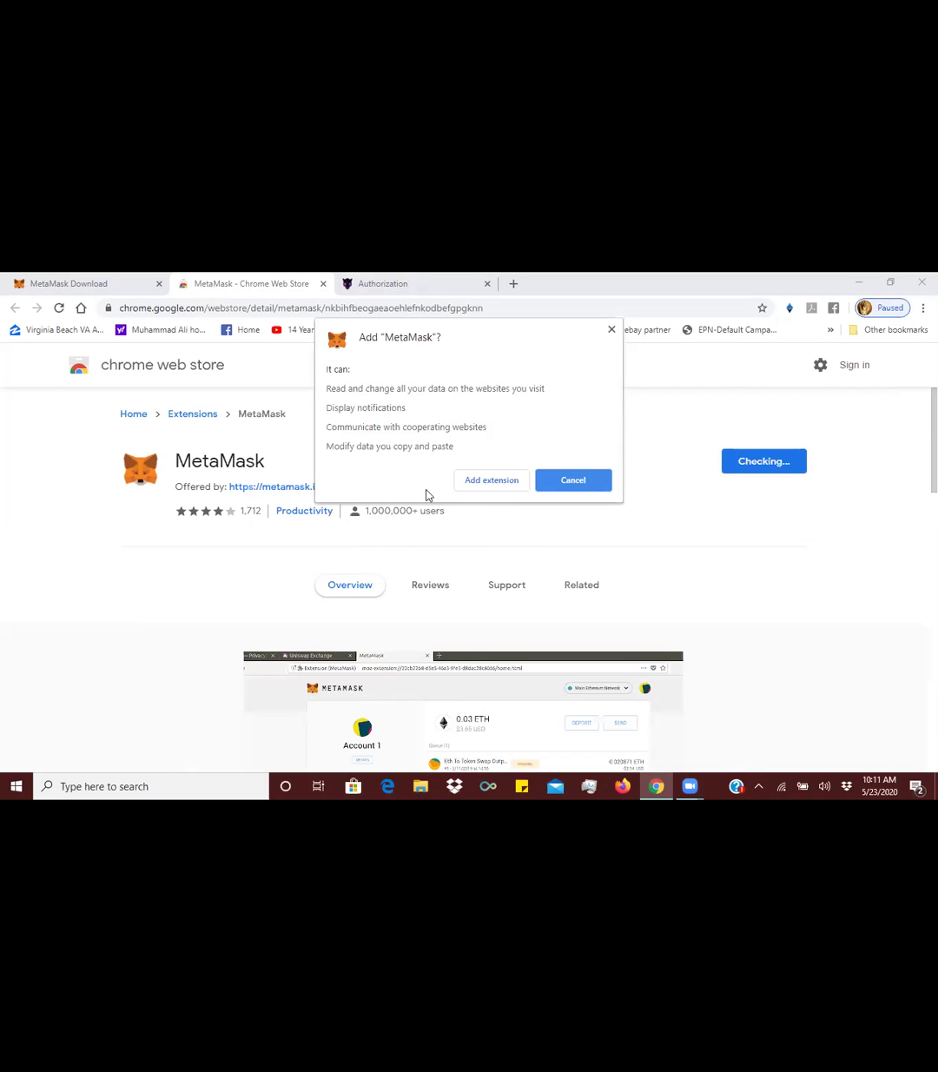
Confirm adding the MetaMask extension to Chrome, opening its Welcome page
{"action": "key", "text": "Return"}
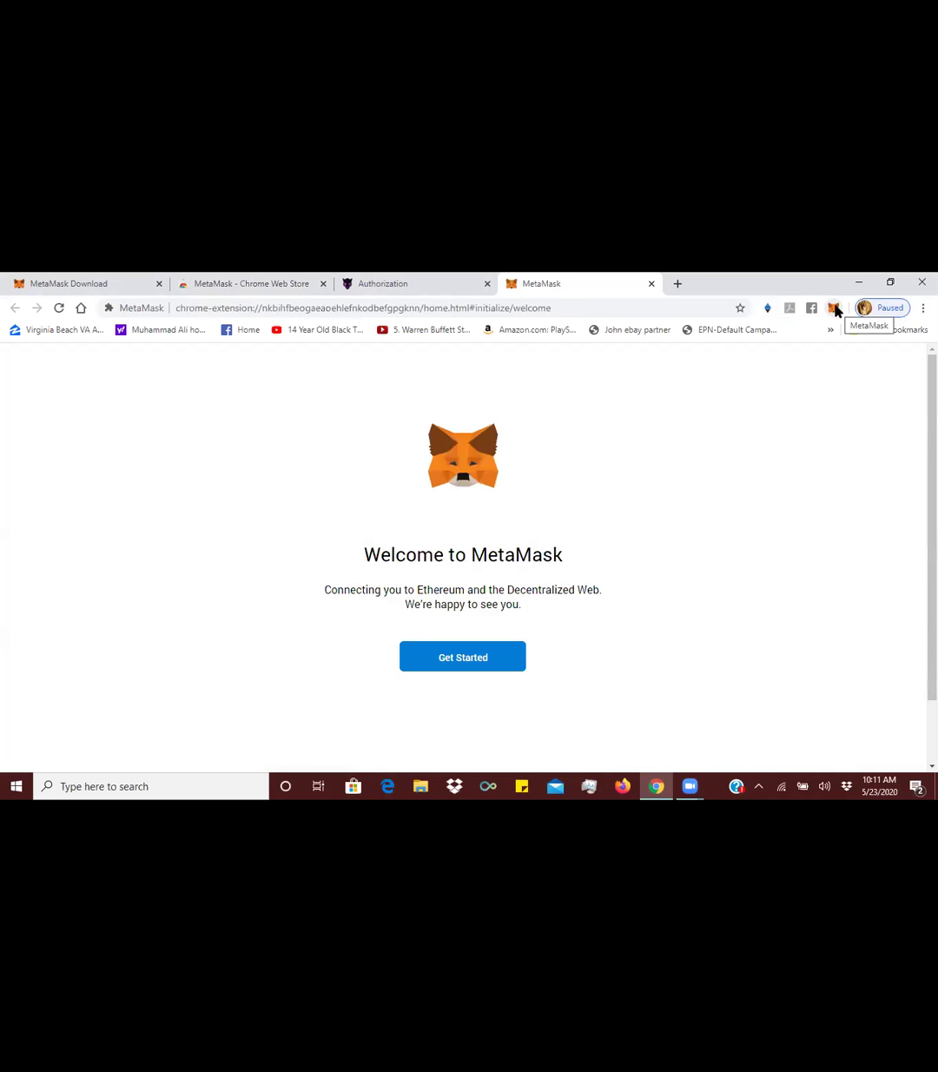
Start MetaMask setup and import the existing wallet with its seed phrase and password
{"action": "left_click", "coordinate": [469, 667]}
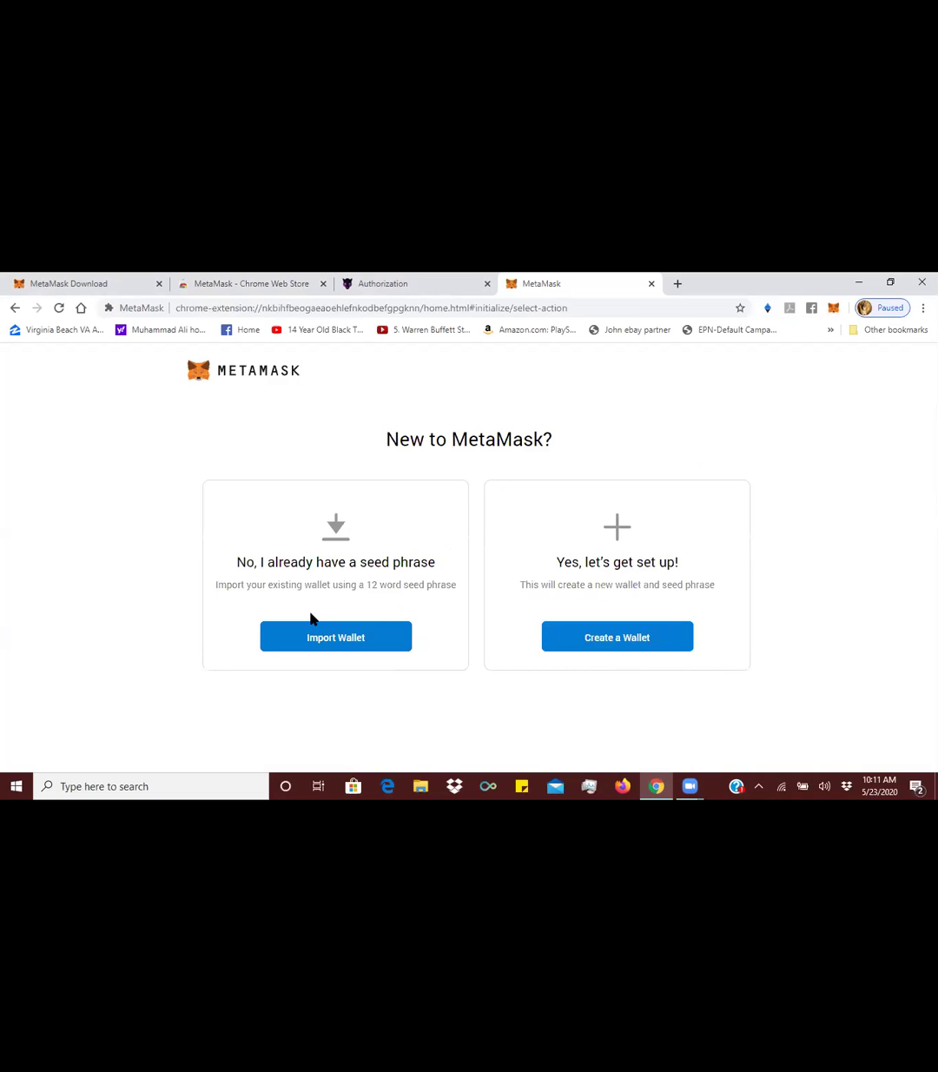
{"action": "left_click", "coordinate": [335, 633]}
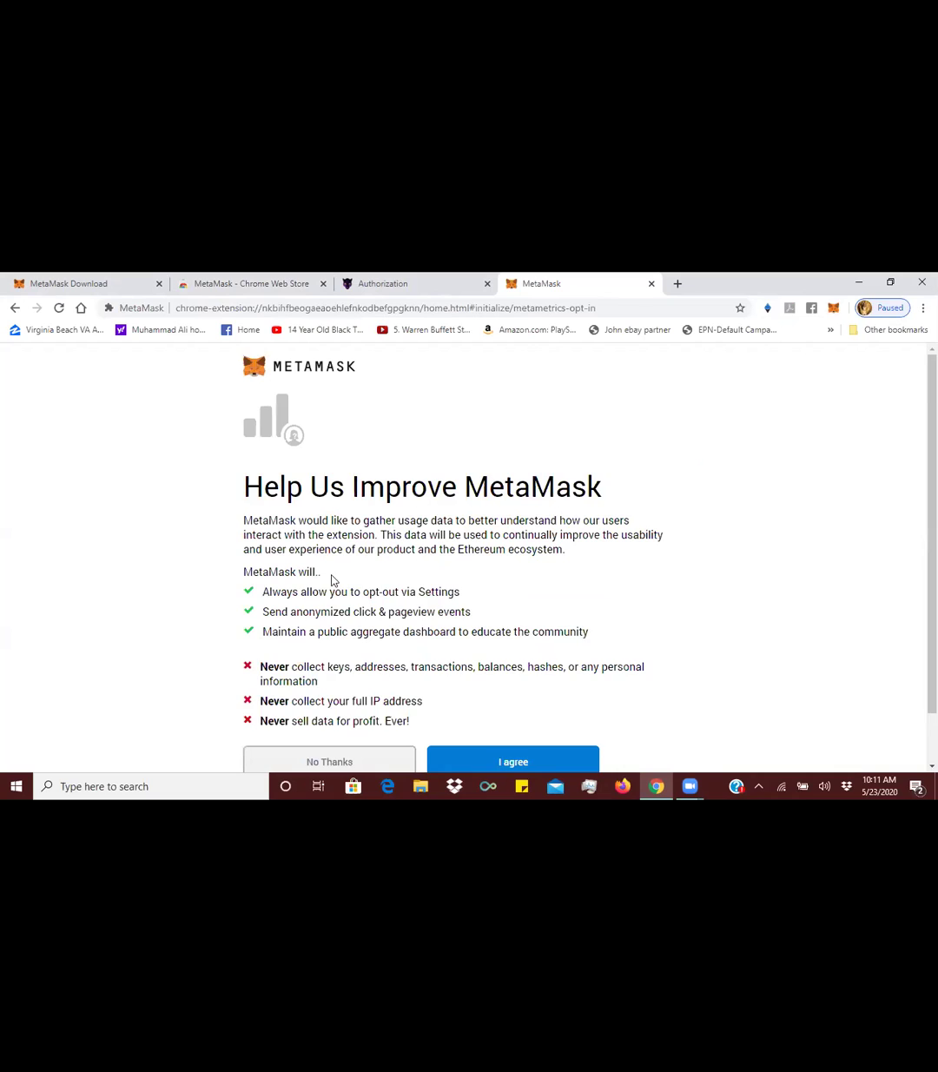
{"action": "scroll", "coordinate": [332, 580], "scroll_direction": "down", "scroll_amount": 1}
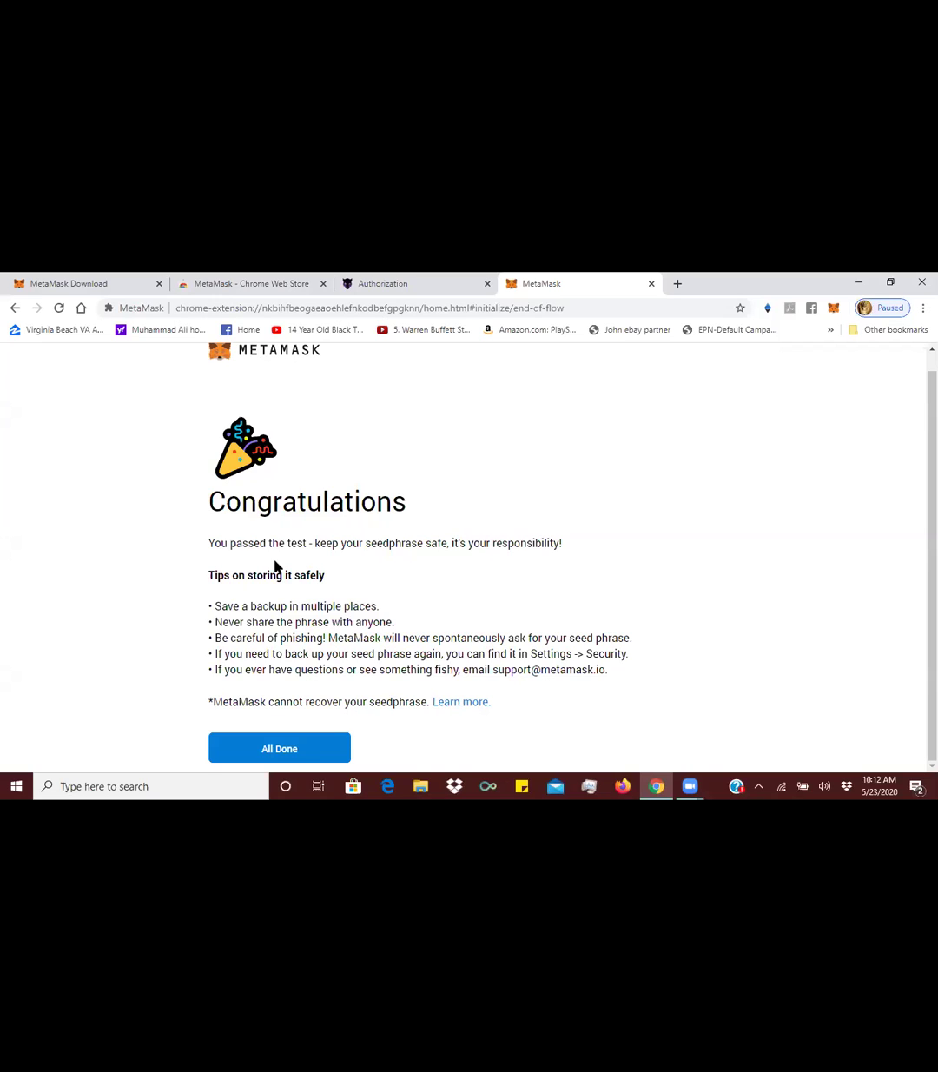
{"action": "scroll", "coordinate": [275, 565], "scroll_direction": "up", "scroll_amount": 1}
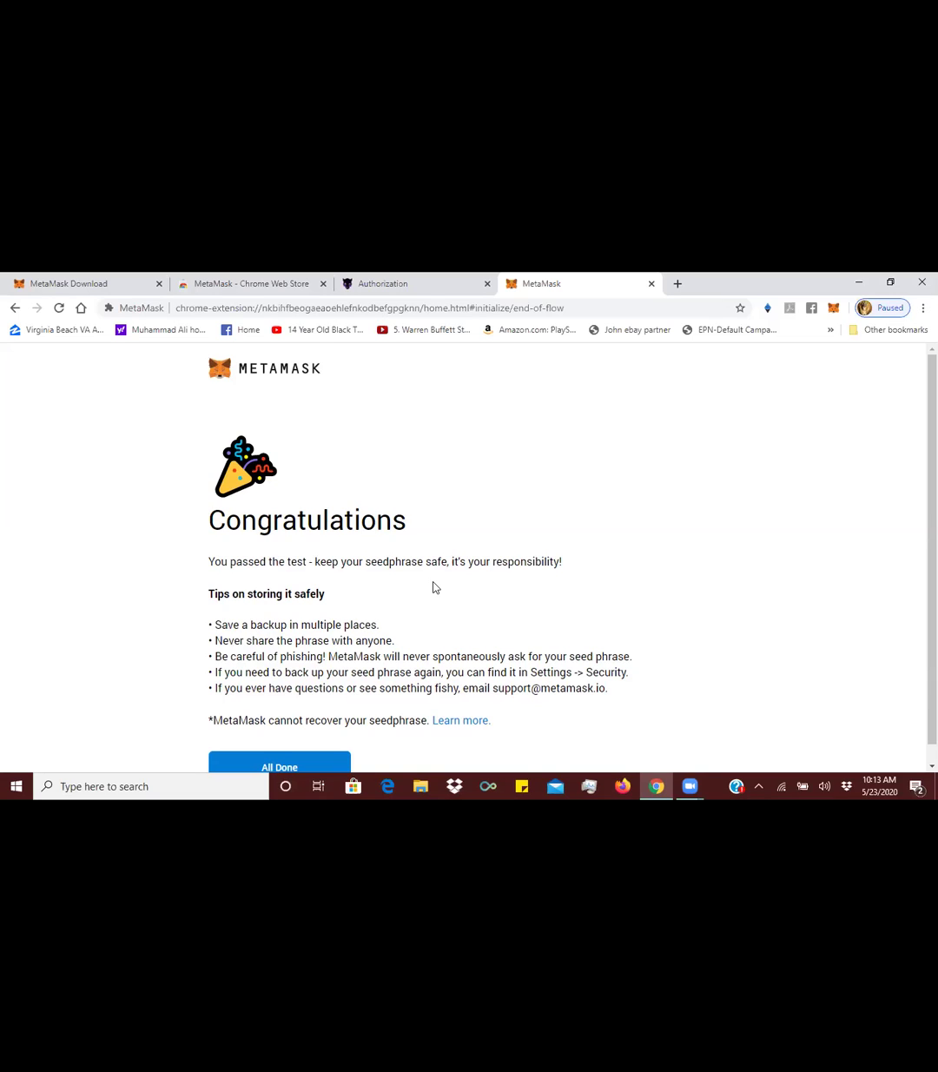
{"action": "scroll", "coordinate": [282, 746], "scroll_direction": "down", "scroll_amount": 1}
{"action": "left_click", "coordinate": [283, 750]}
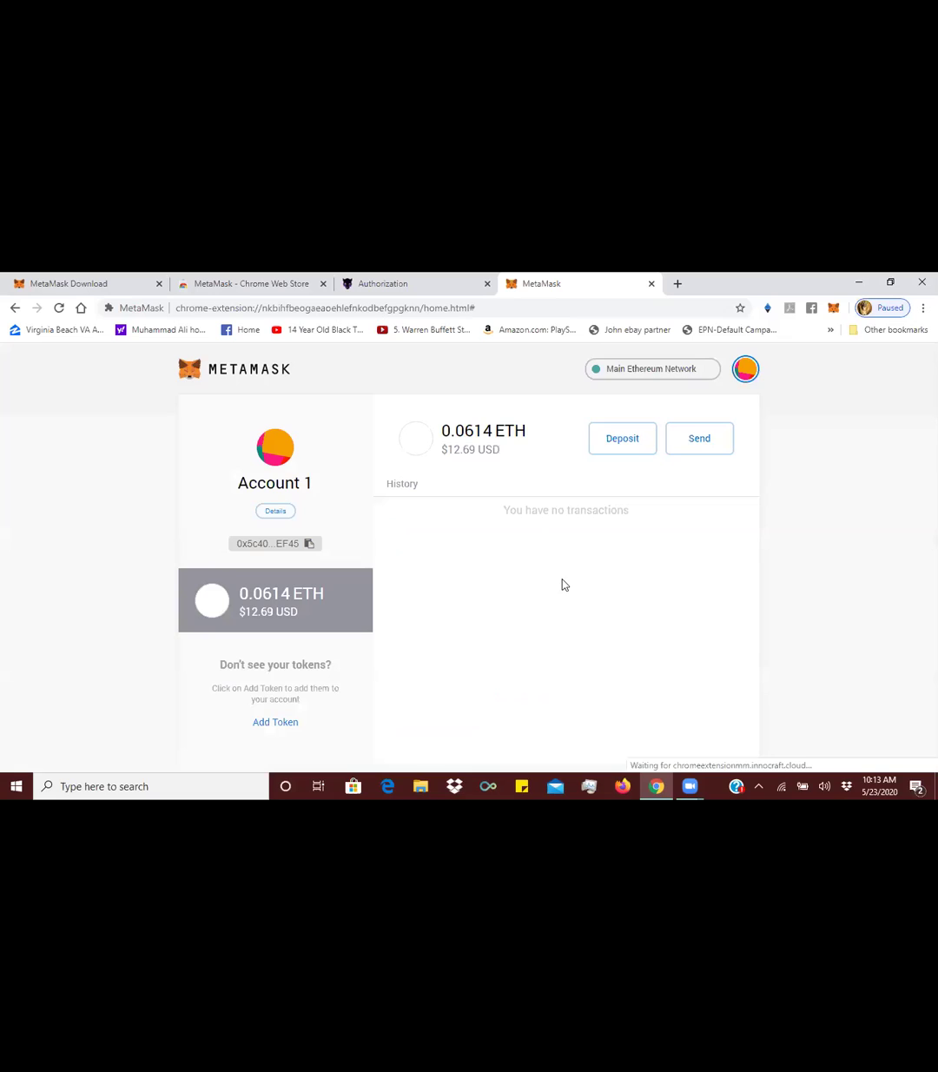